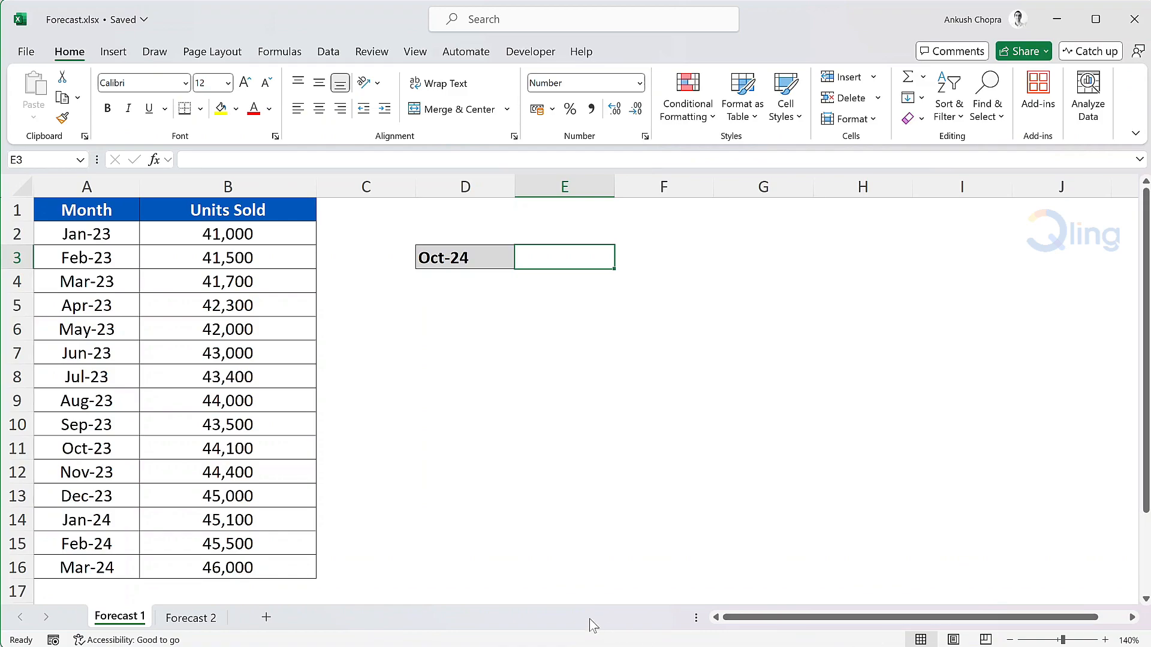
- On the Forecast 1 sheet, forecast the Oct-24 units in E3 with =FORECAST.ETS(D3,B2:B16,A2:A16)
click(192, 618)
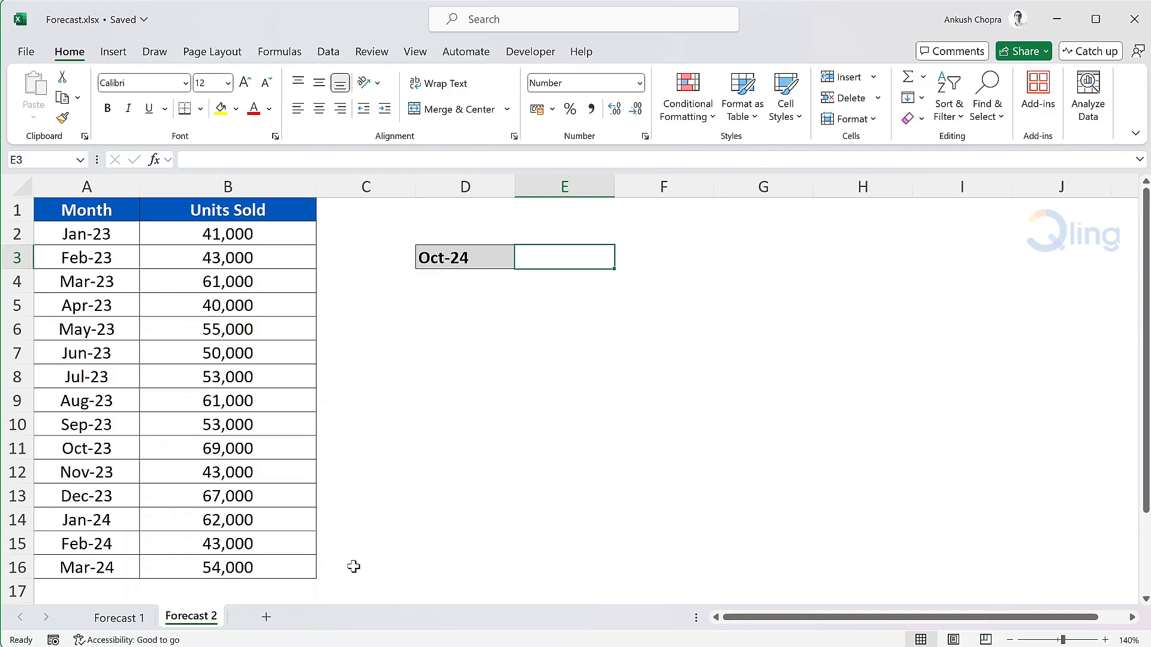
click(129, 616)
text(=forec)
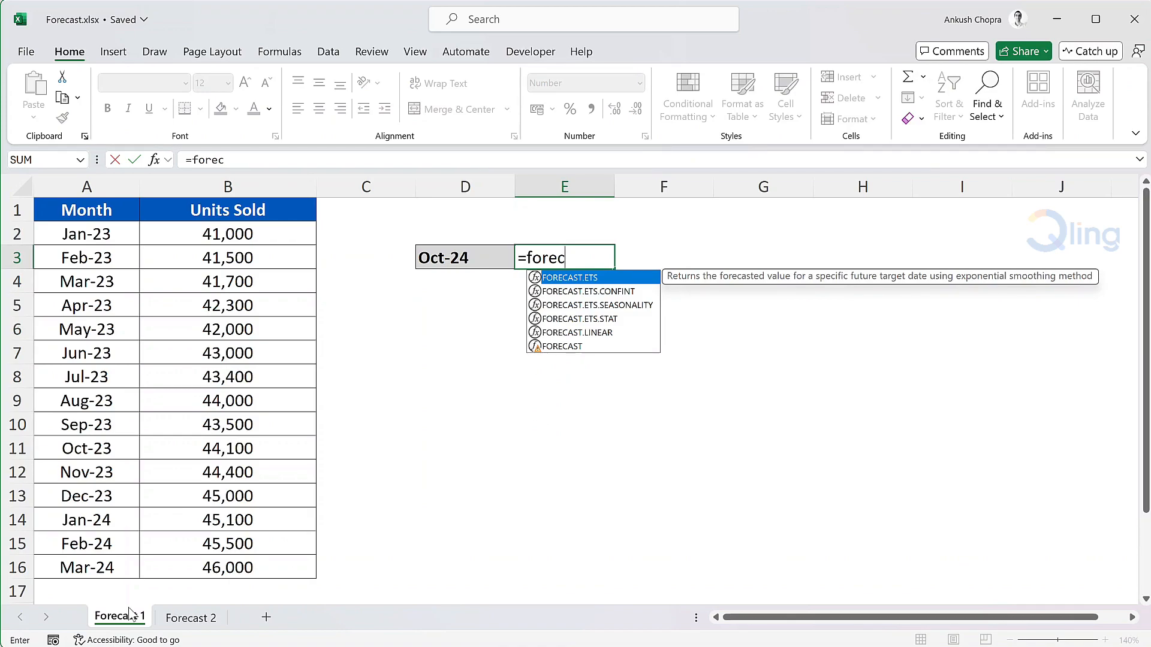
key(Tab)
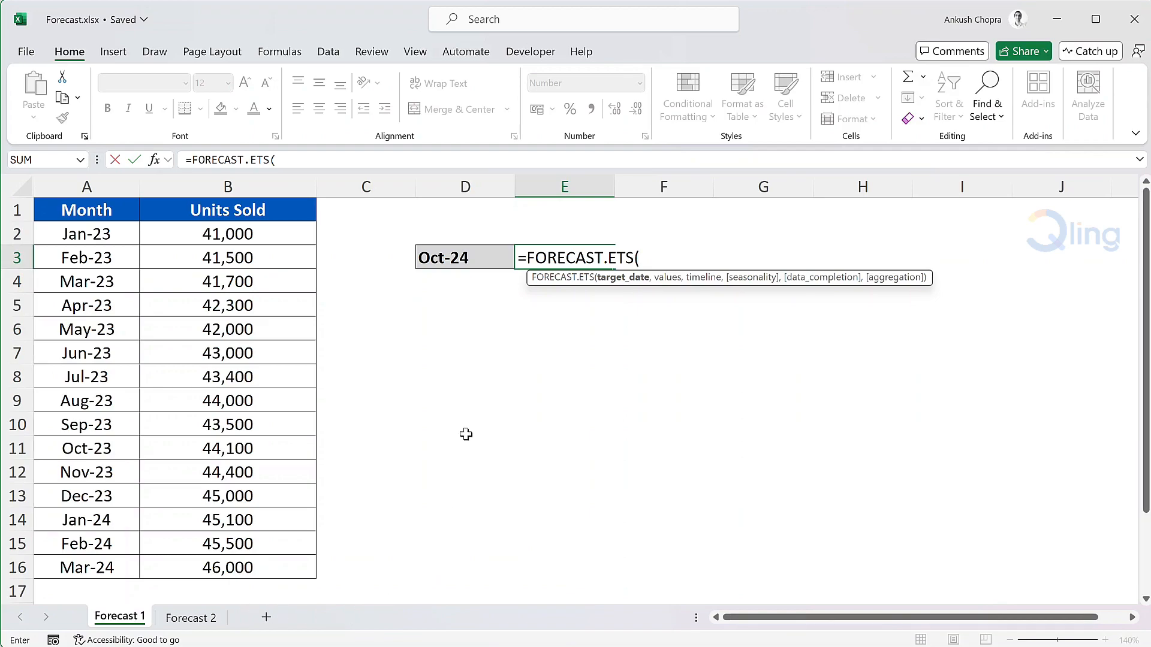
click(497, 259)
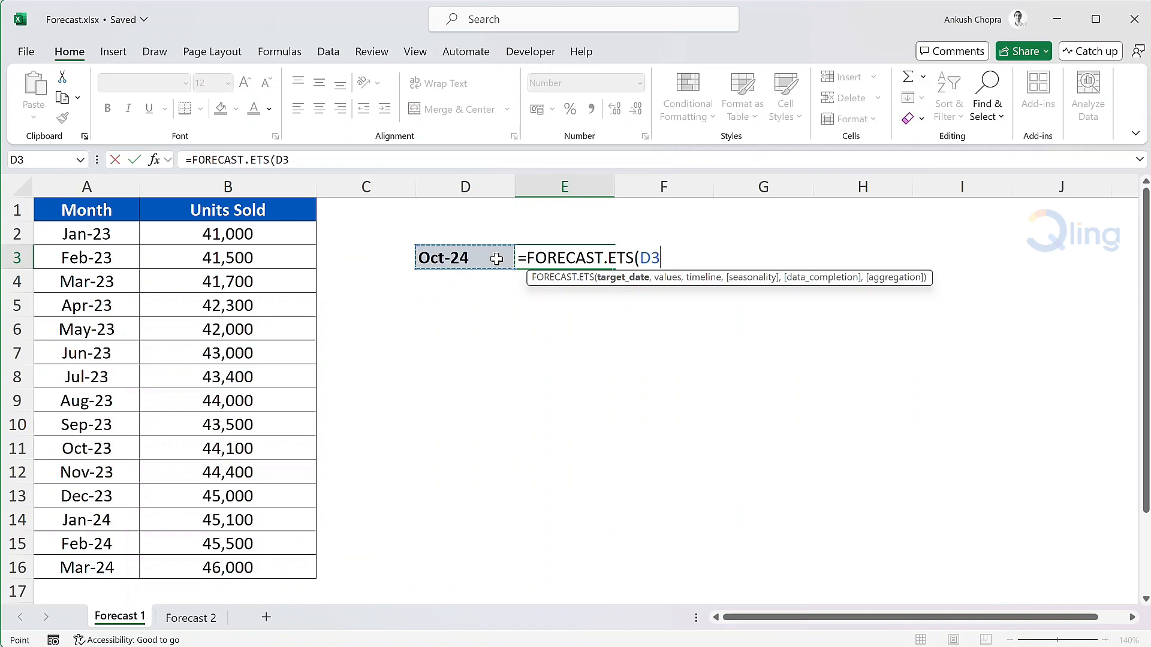
text(,)
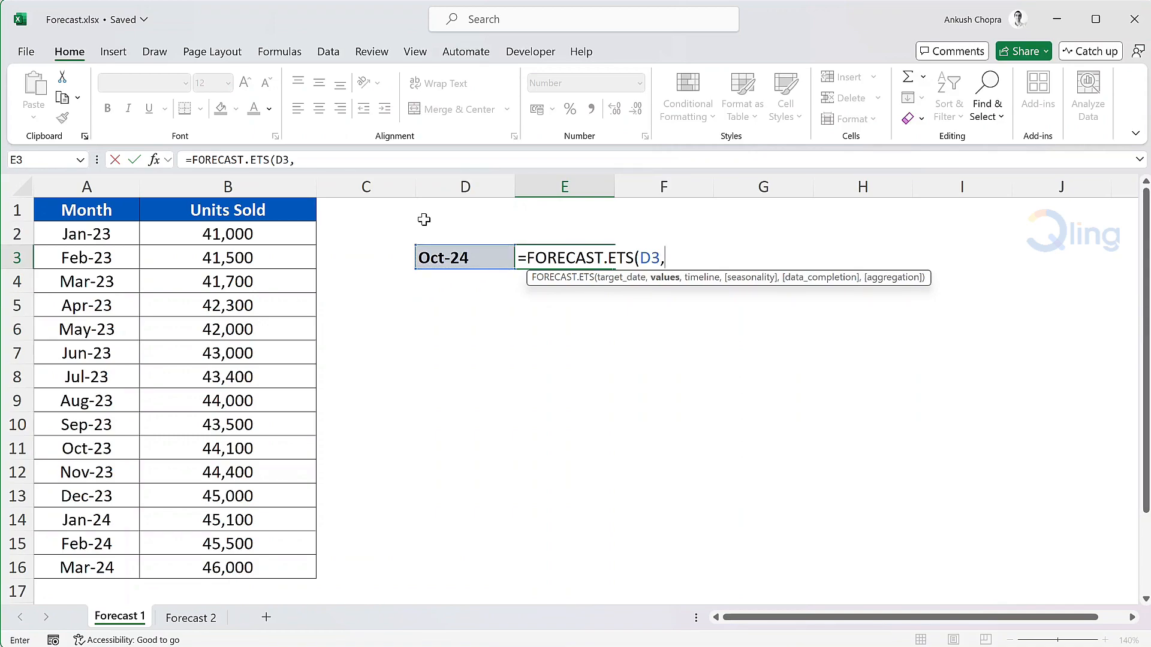
drag(288, 230, 280, 564)
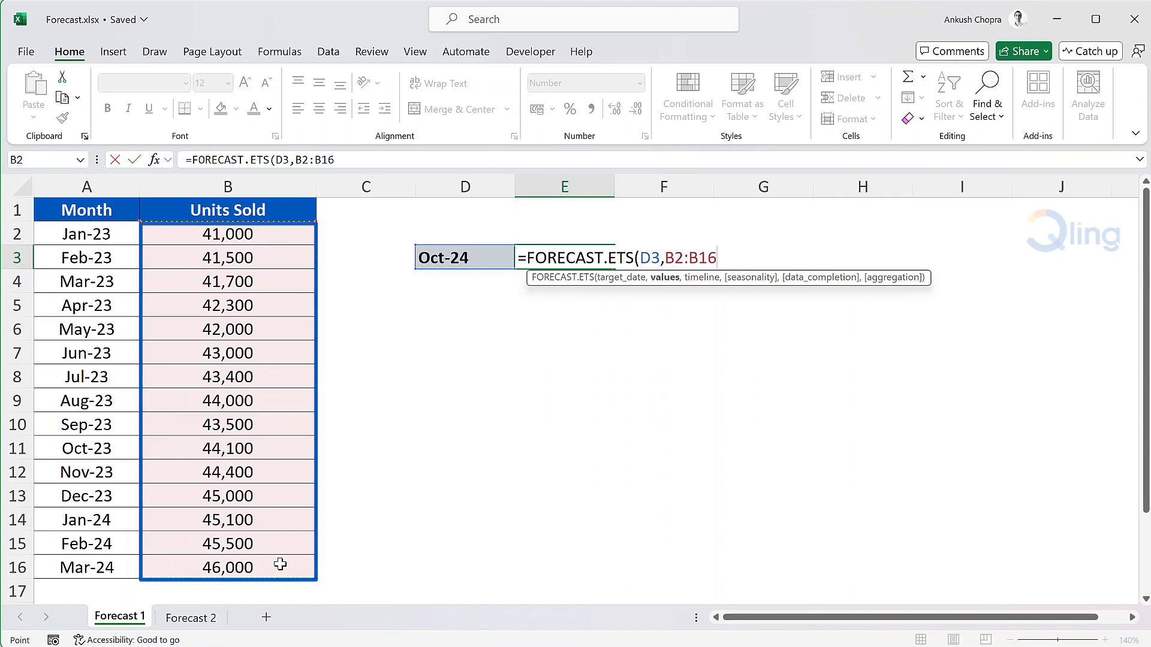
text(,)
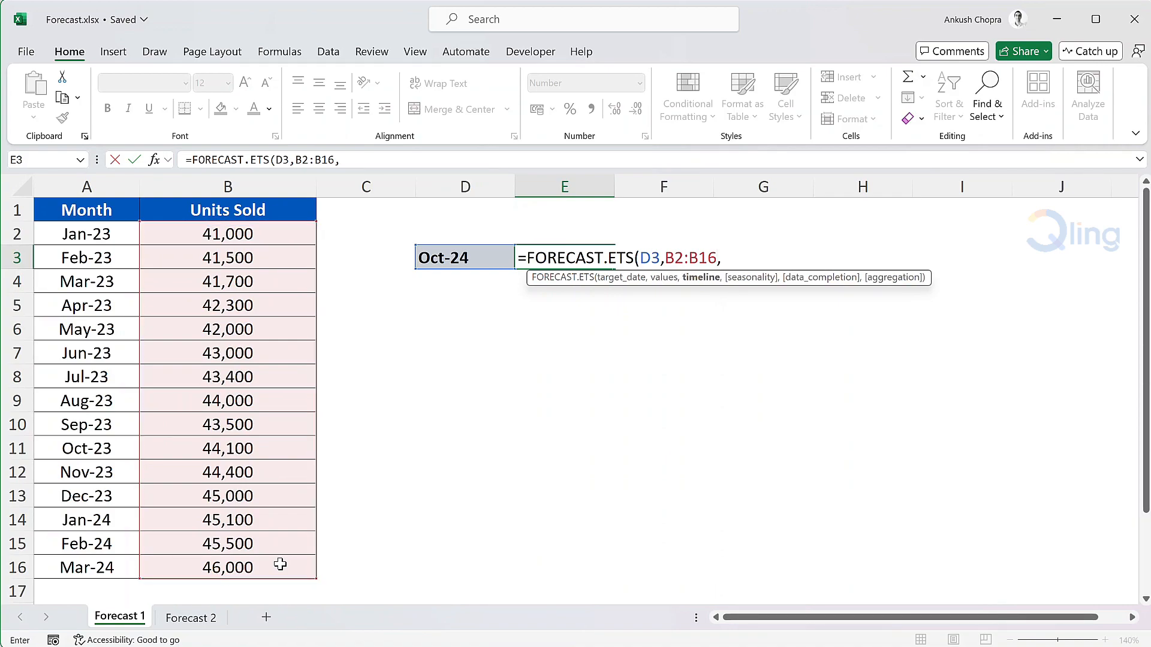
drag(128, 243, 130, 572)
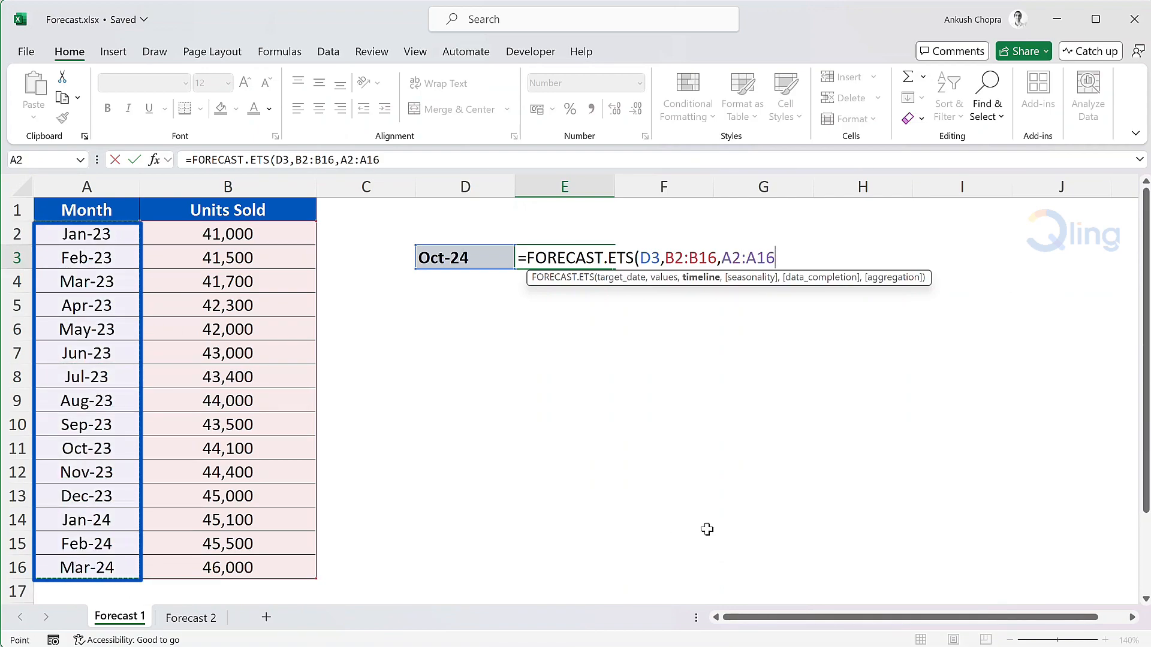
text())
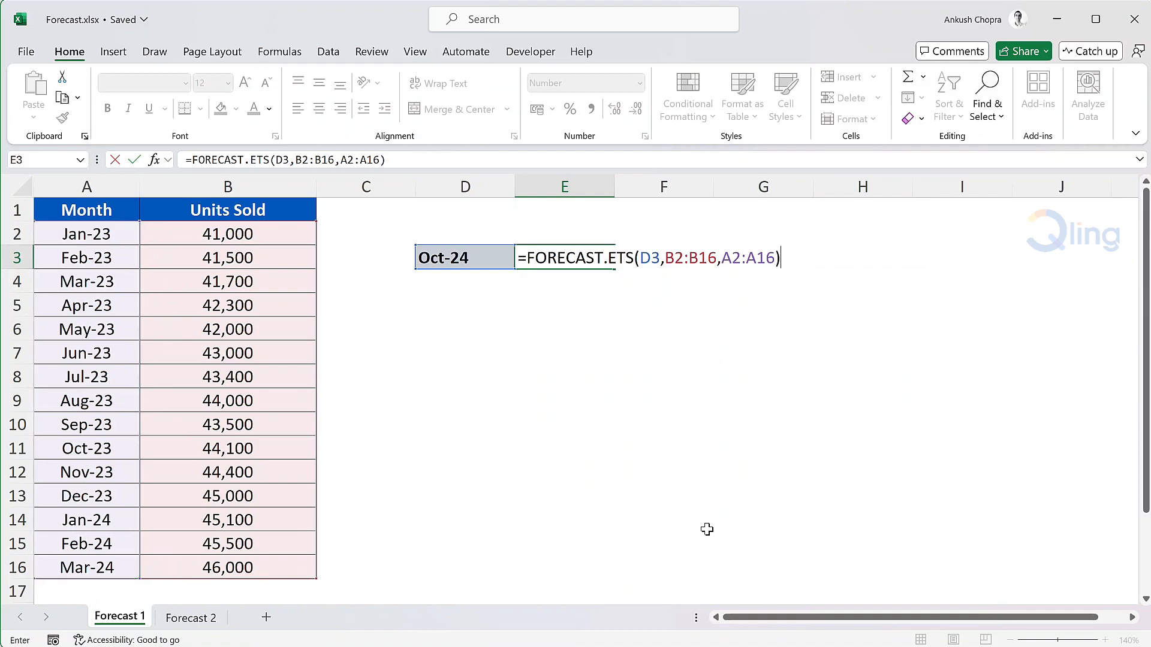
key(Return)
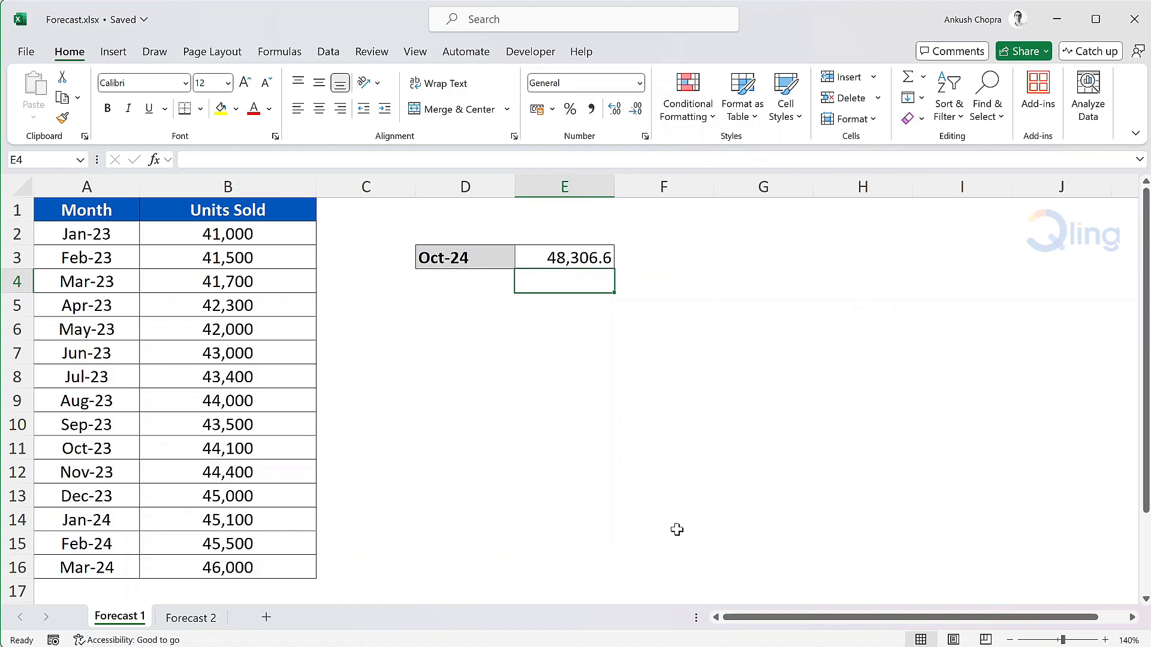
- On the Forecast 2 sheet, forecast the Oct-24 units in E3 with =FORECAST.ETS(D3,B2:B16,A2:A16)
click(200, 623)
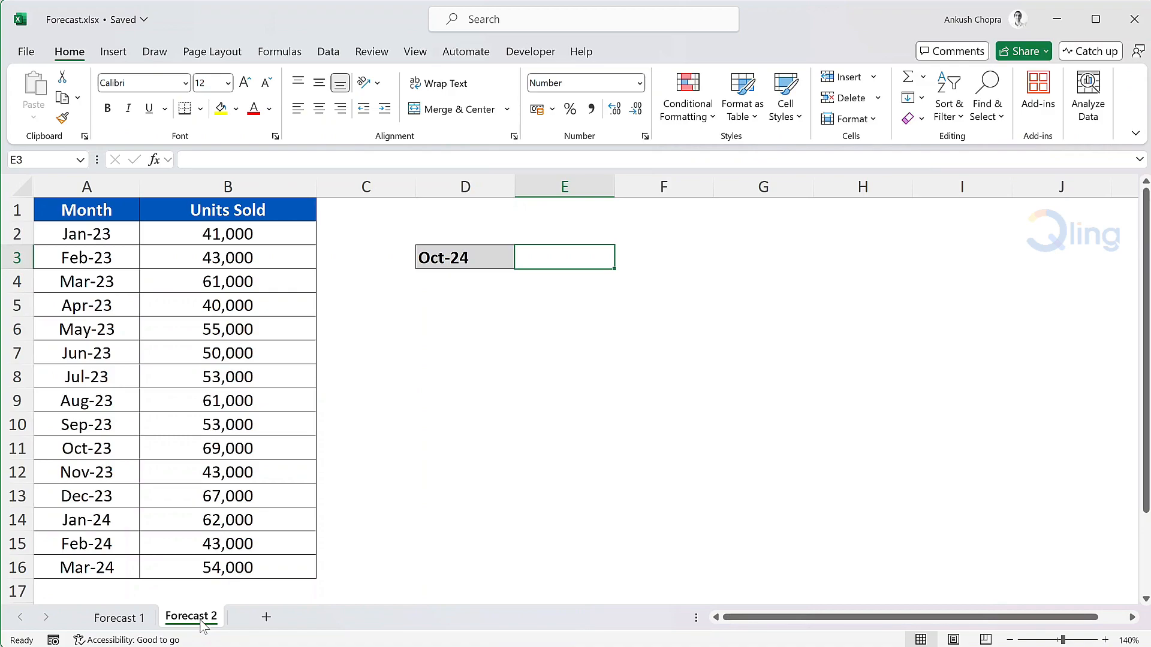
text(=fore)
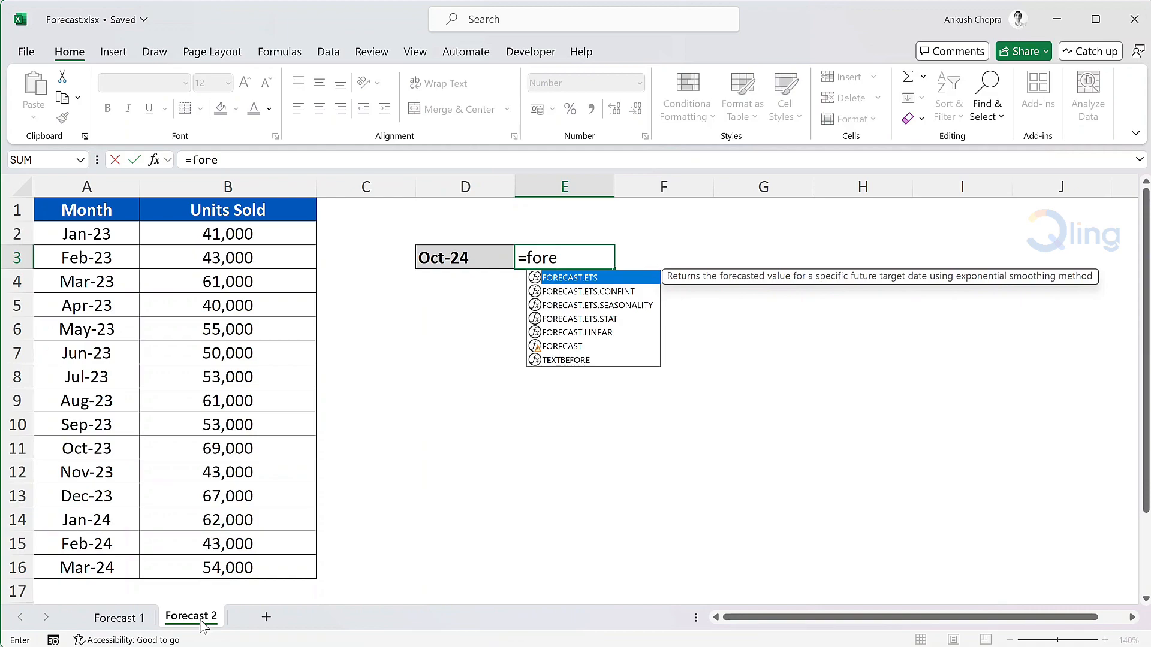
key(Tab)
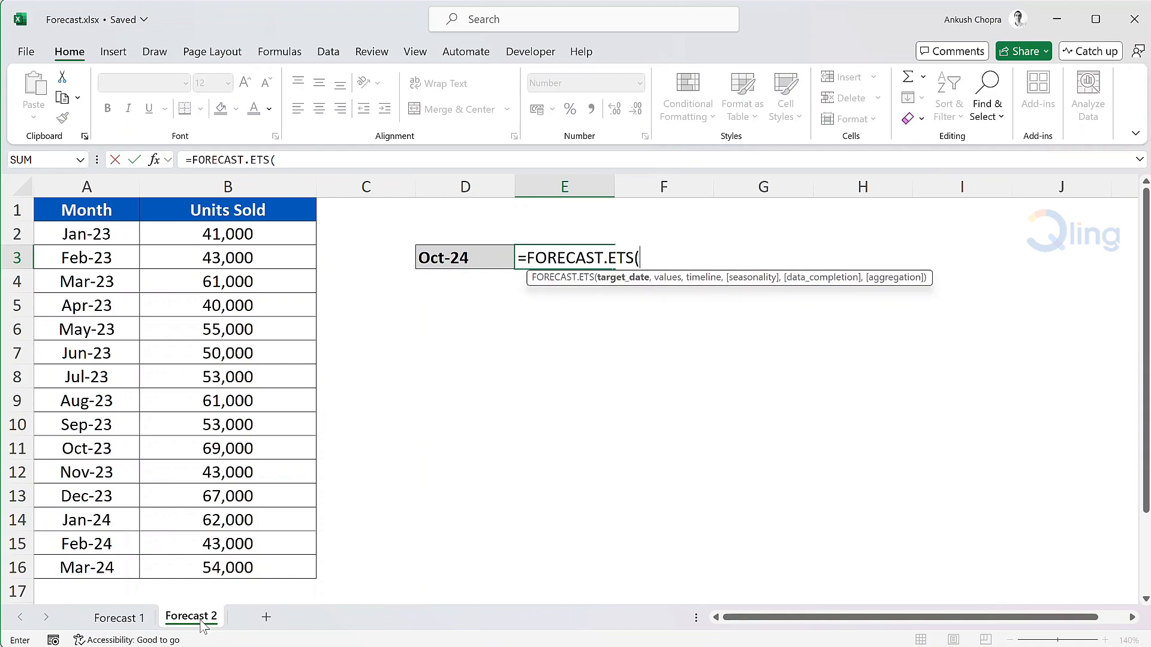
click(497, 262)
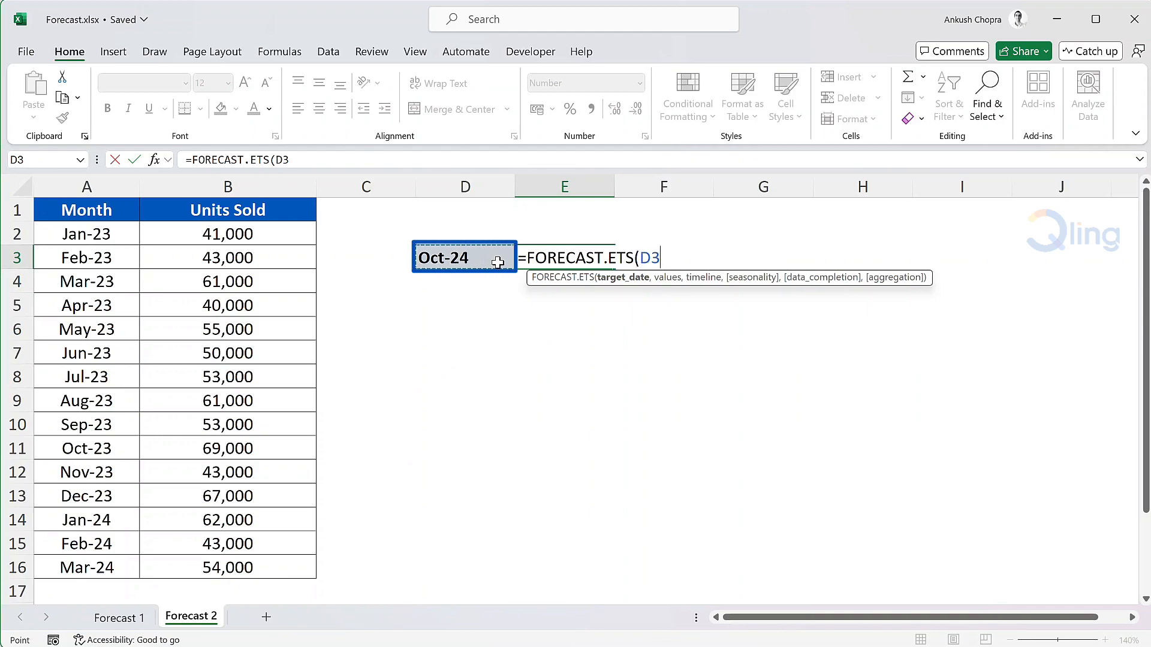
text(,)
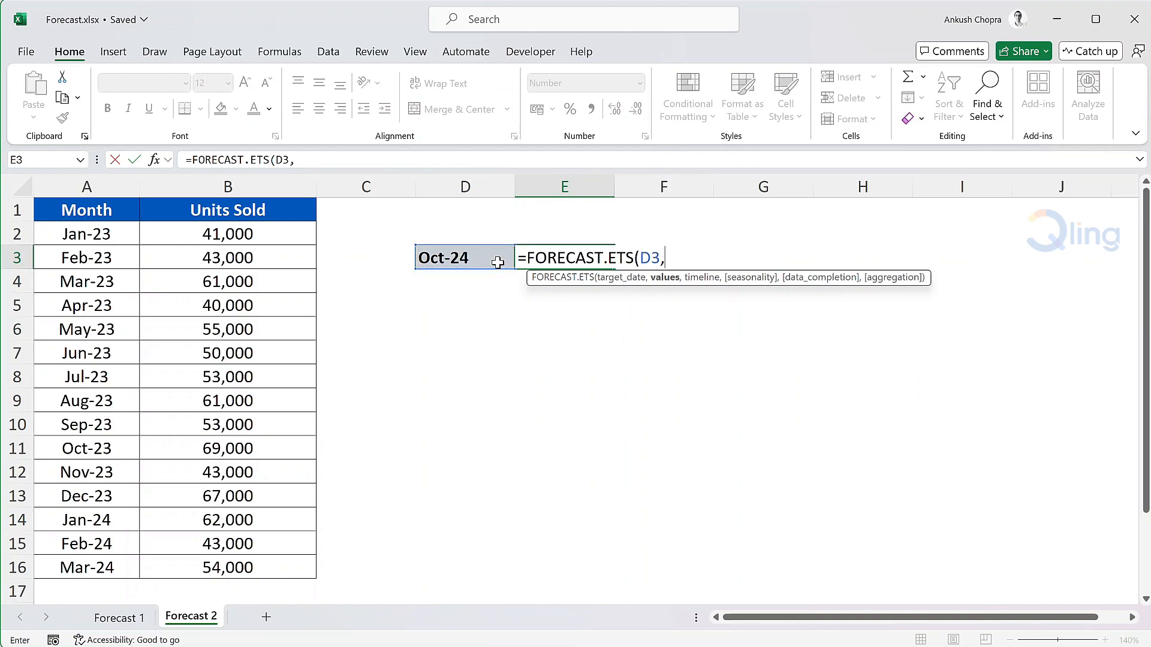
click(285, 236)
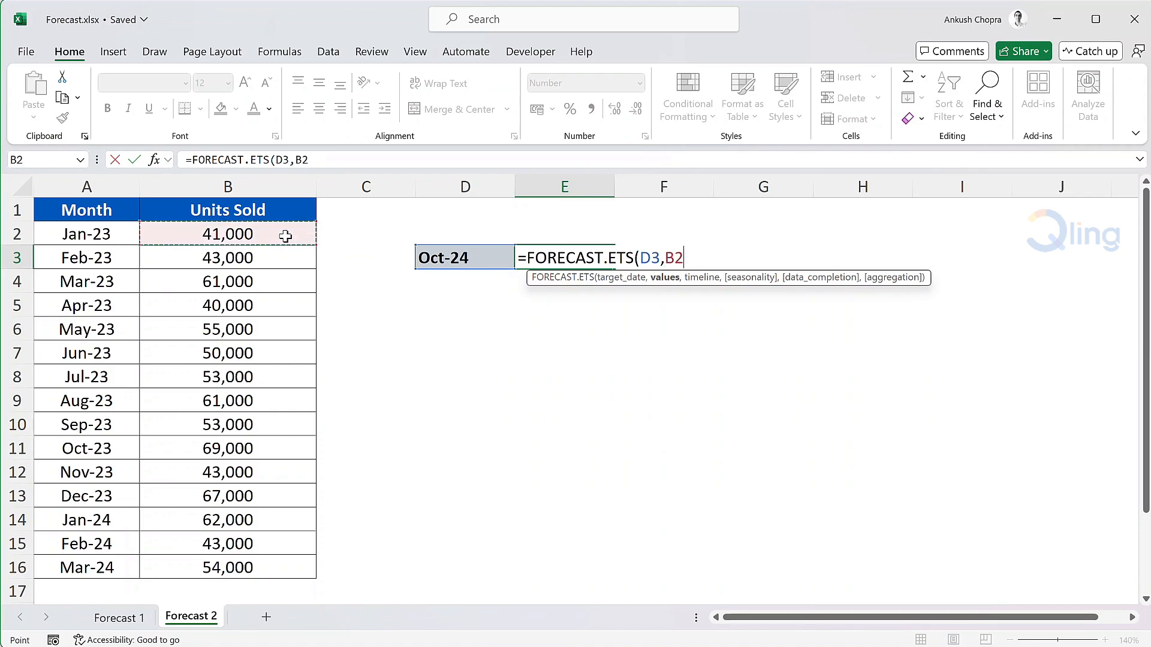
key(ctrl+shift+Down)
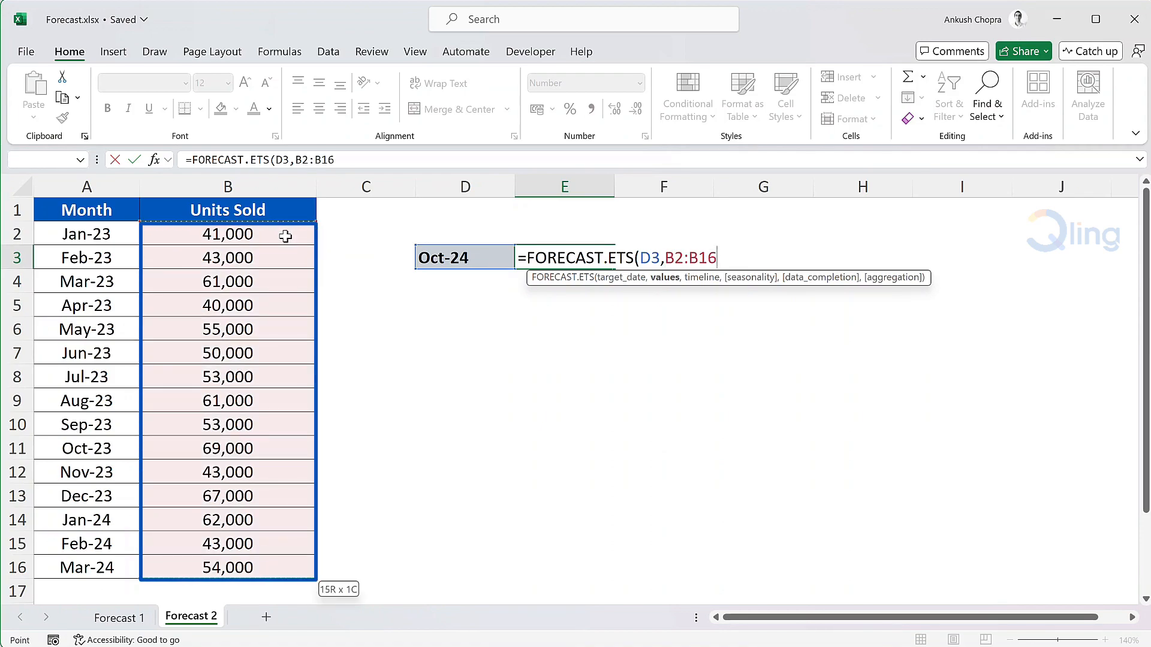
text(,)
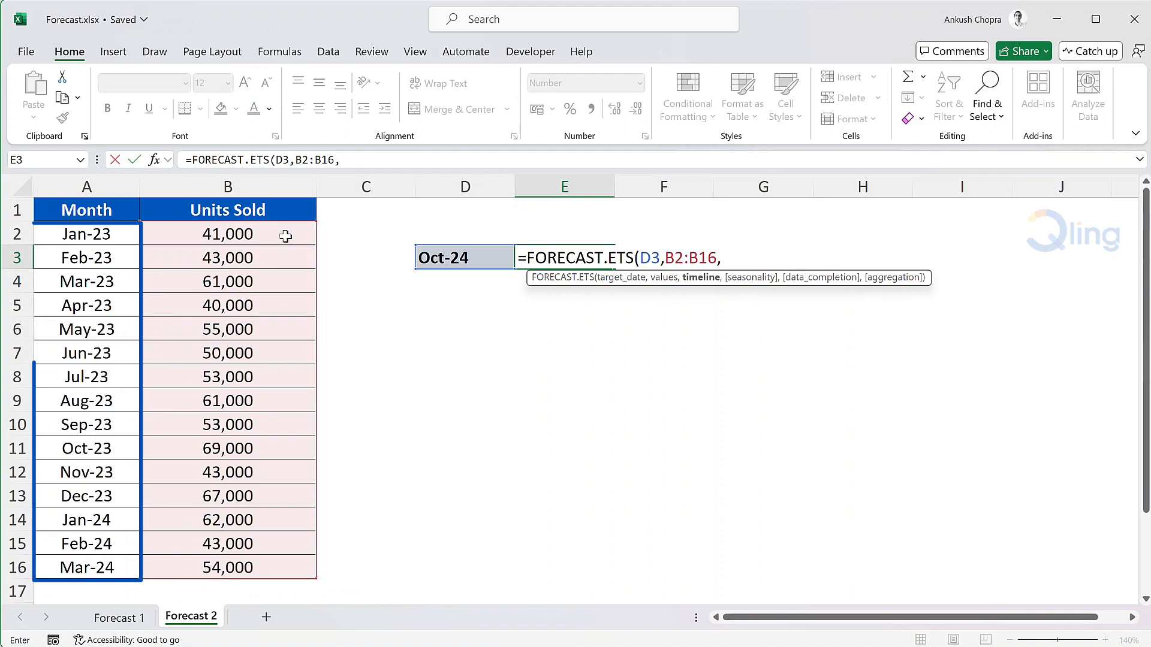
click(96, 231)
key(ctrl+shift+Down)
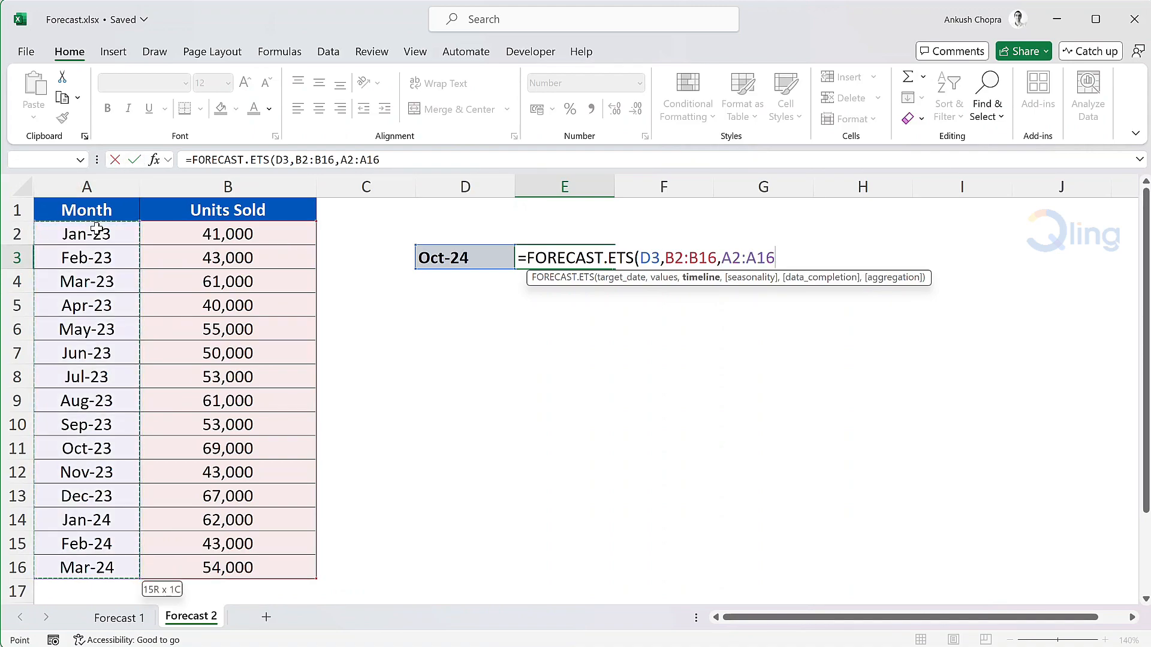
text())
key(Return)
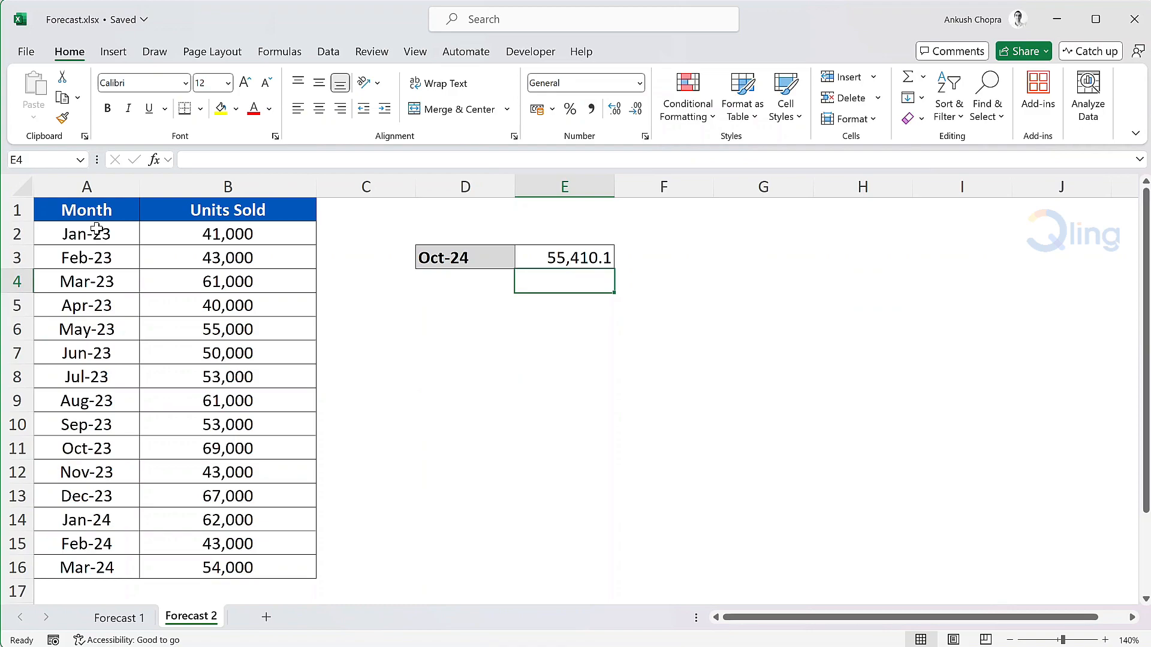
- Start a Forecast Sheet from the Month and Units Sold data in A1:B16 and set the forecast end to 31-10-2024
drag(97, 207, 240, 569)
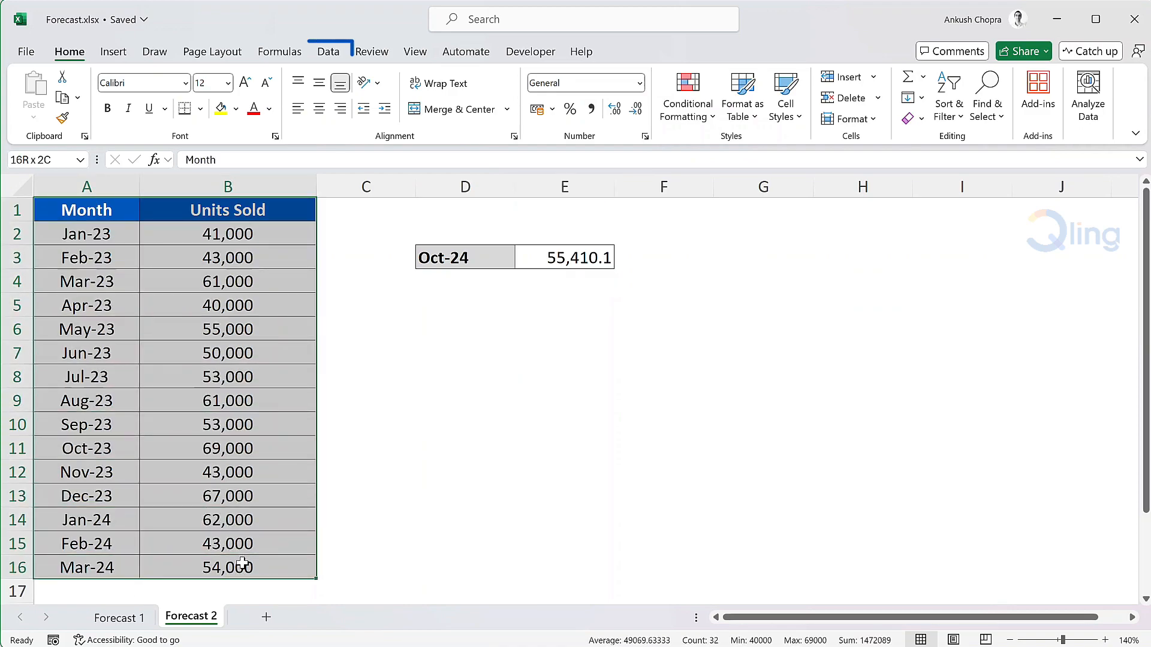
click(329, 55)
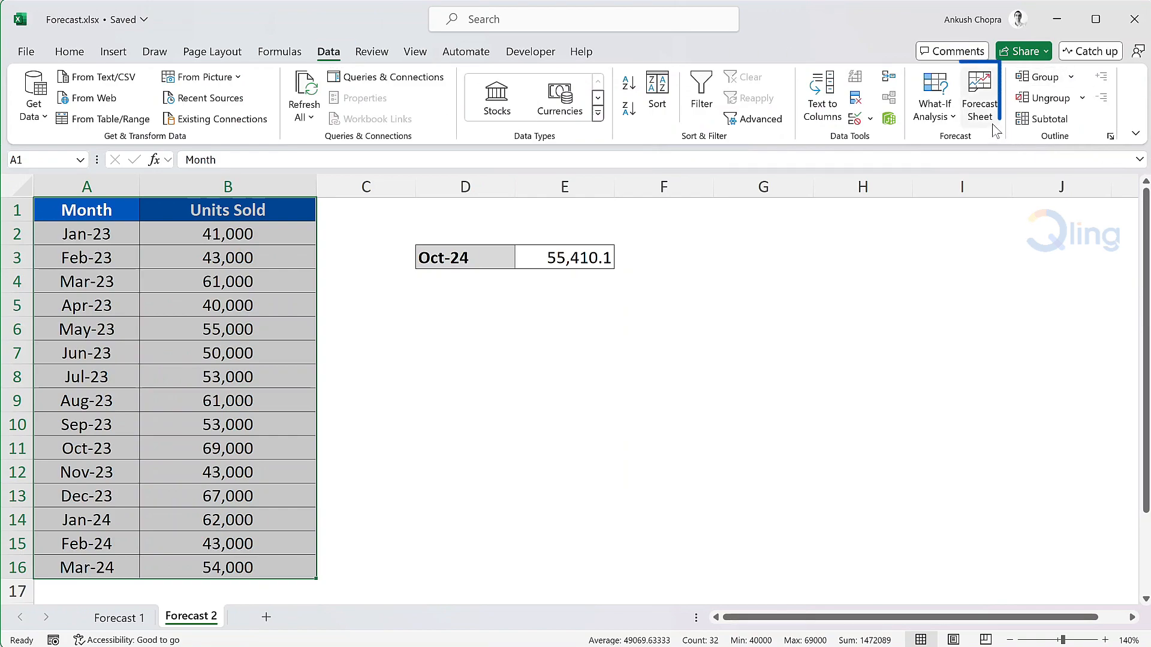
click(980, 102)
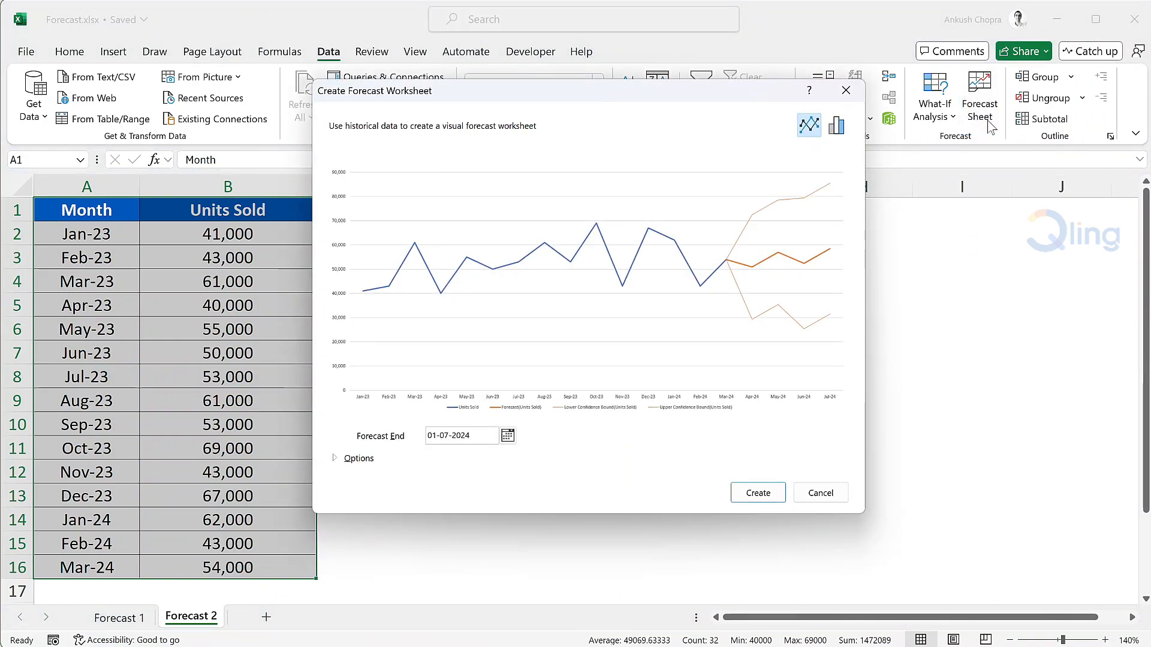
click(507, 436)
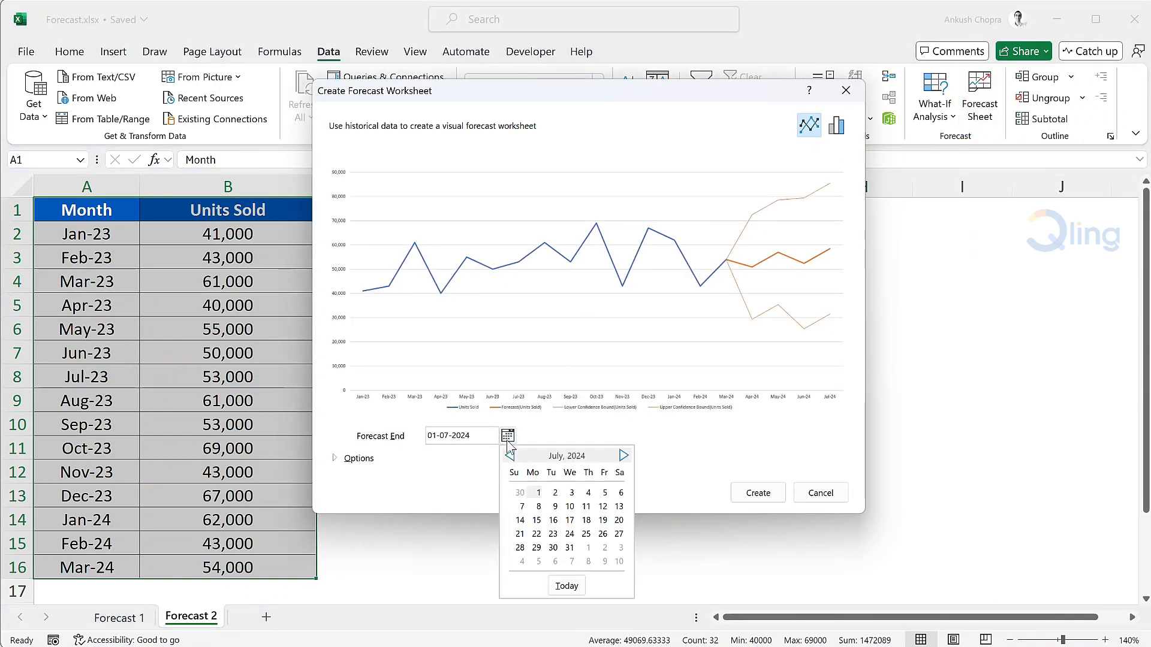
click(623, 455)
click(623, 456)
click(623, 455)
click(586, 547)
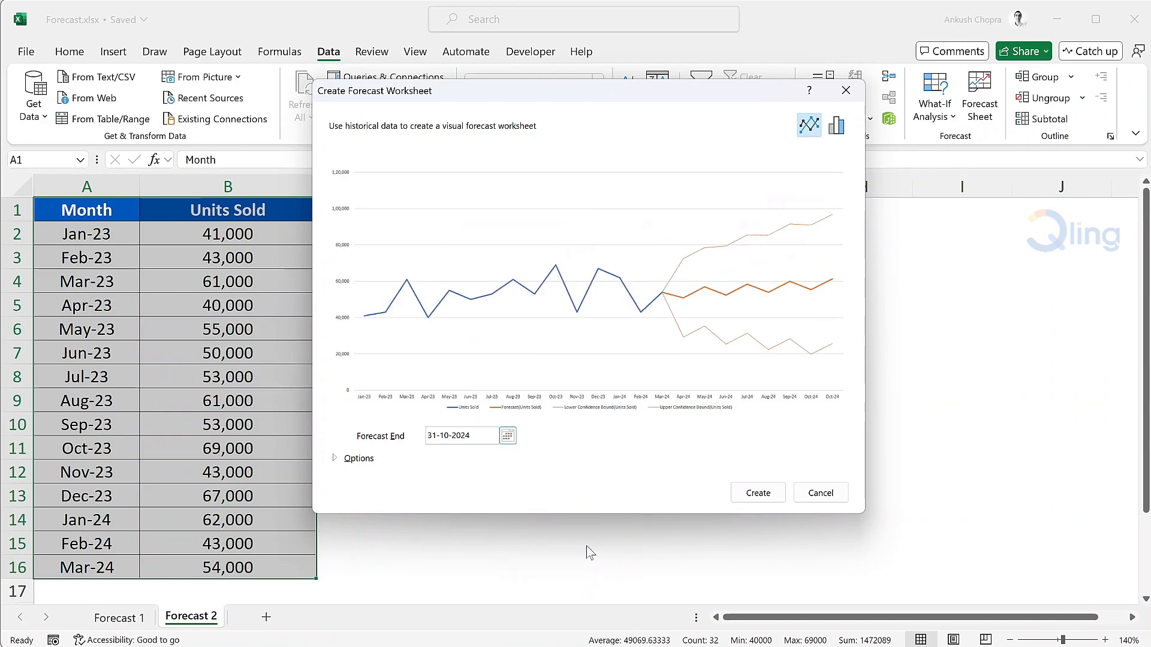
- Expand the additional forecast options and create the forecast worksheet with the existing settings
click(335, 458)
drag(651, 95, 660, 22)
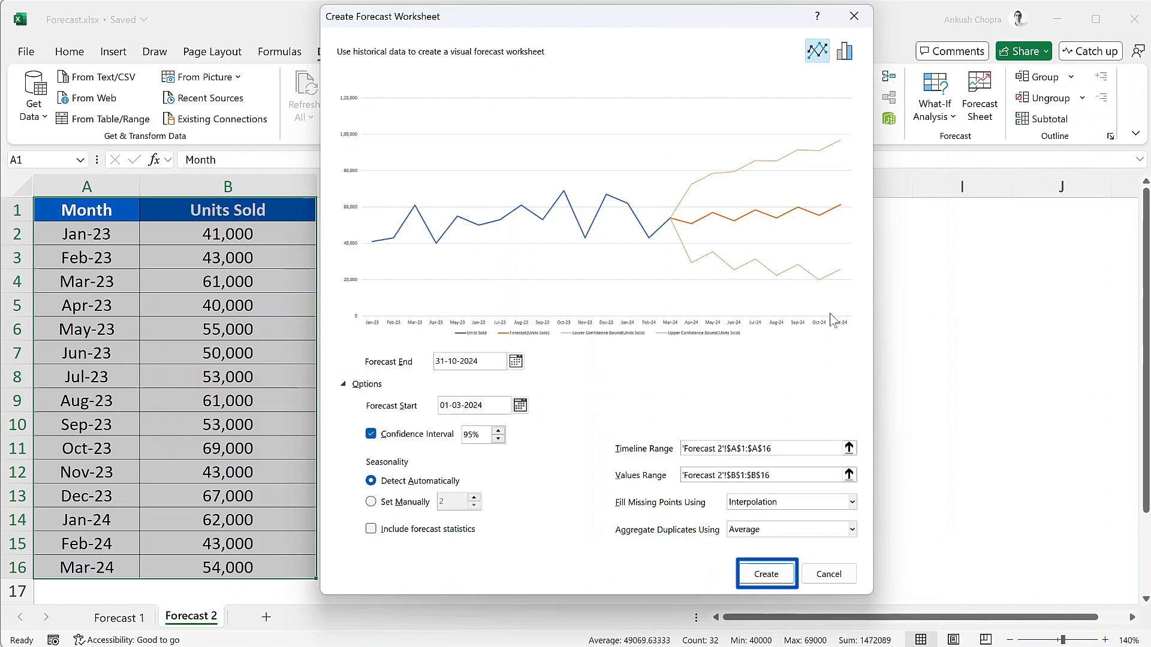
click(767, 574)
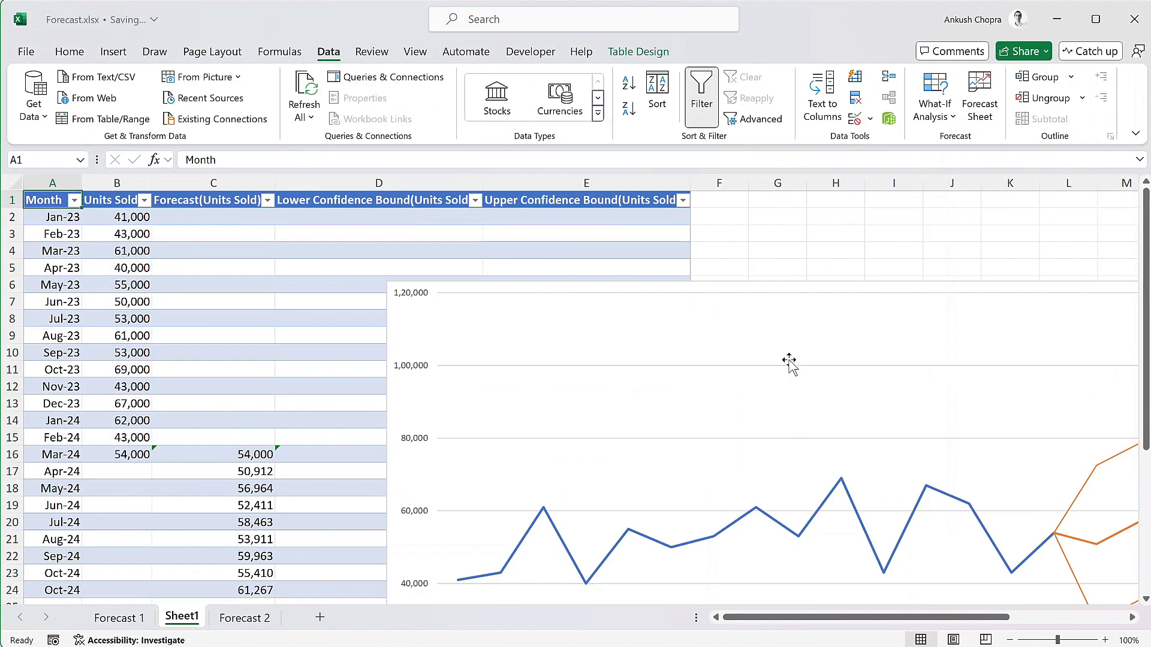
- Select the forecast chart and zoom the new sheet out to 70% to view the whole chart
drag(783, 316, 385, 150)
click(1010, 641)
click(1010, 640)
click(1010, 640)
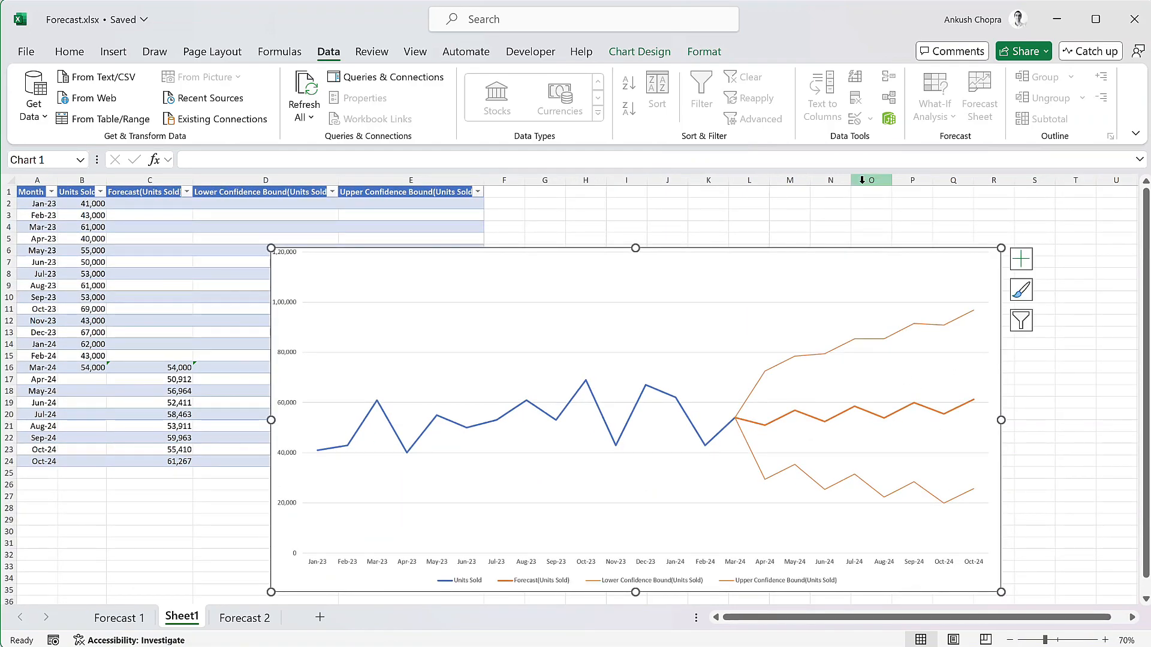